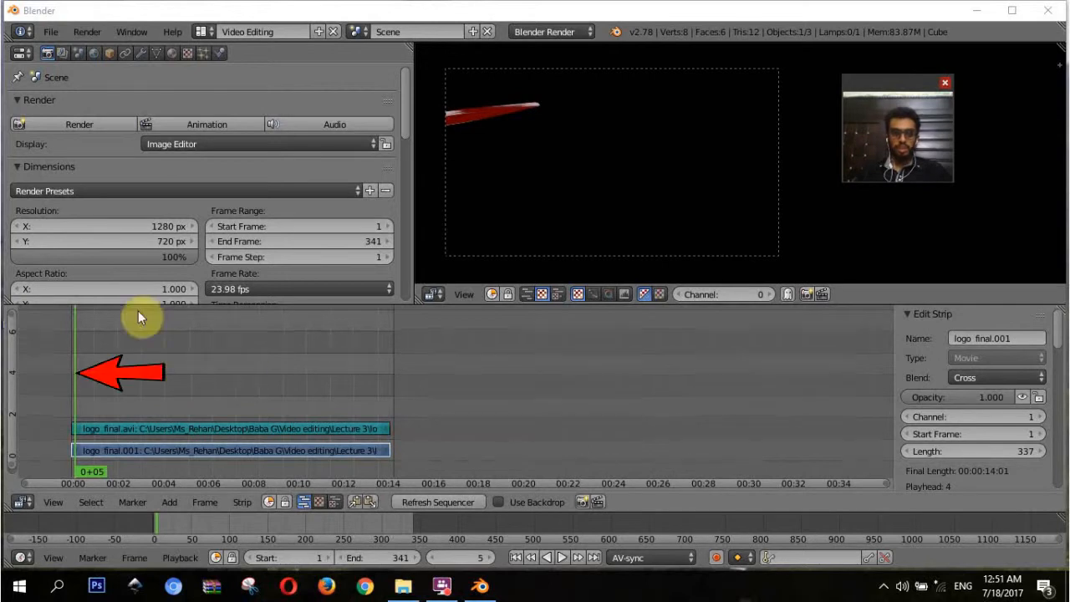
# Soft-cut the logo movie strip and its sound strip at 6+04 (frame 148).
pyautogui.click(211, 378)
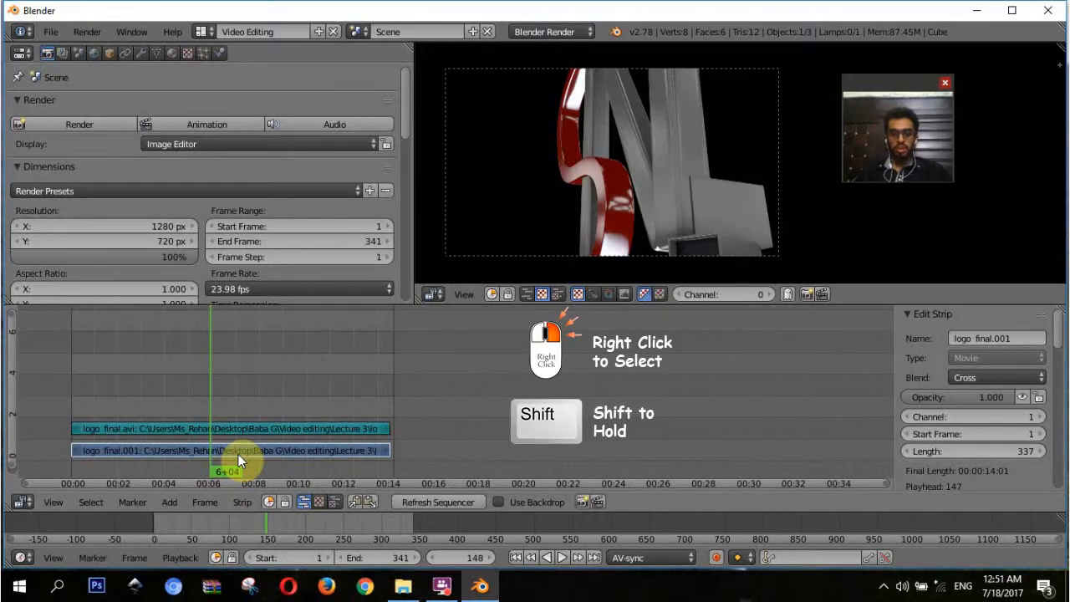
pyautogui.keyDown('shift'); pyautogui.rightClick(235, 423); pyautogui.keyUp('shift')
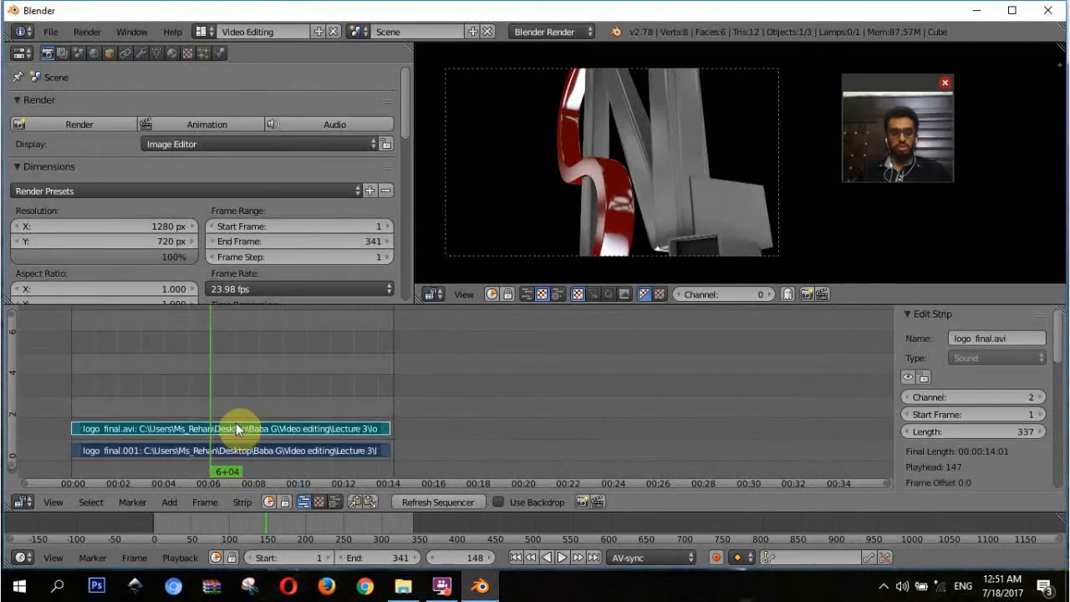
pyautogui.press('k')
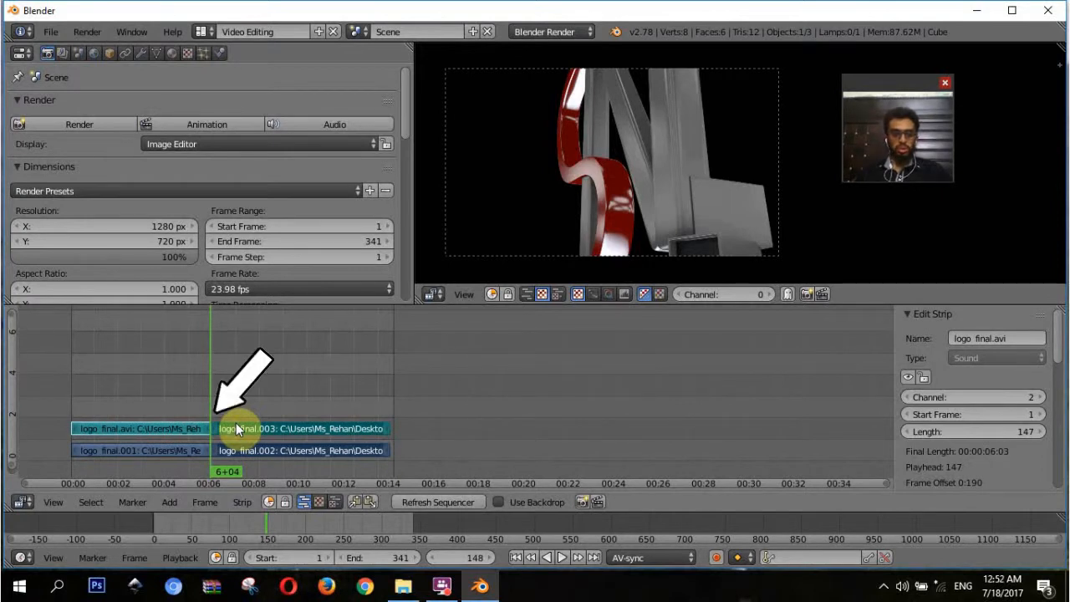
# Move the movie and sound strips after the cut up two channels, to channels 3 and 4, without shifting them in time.
pyautogui.rightClick(255, 450)
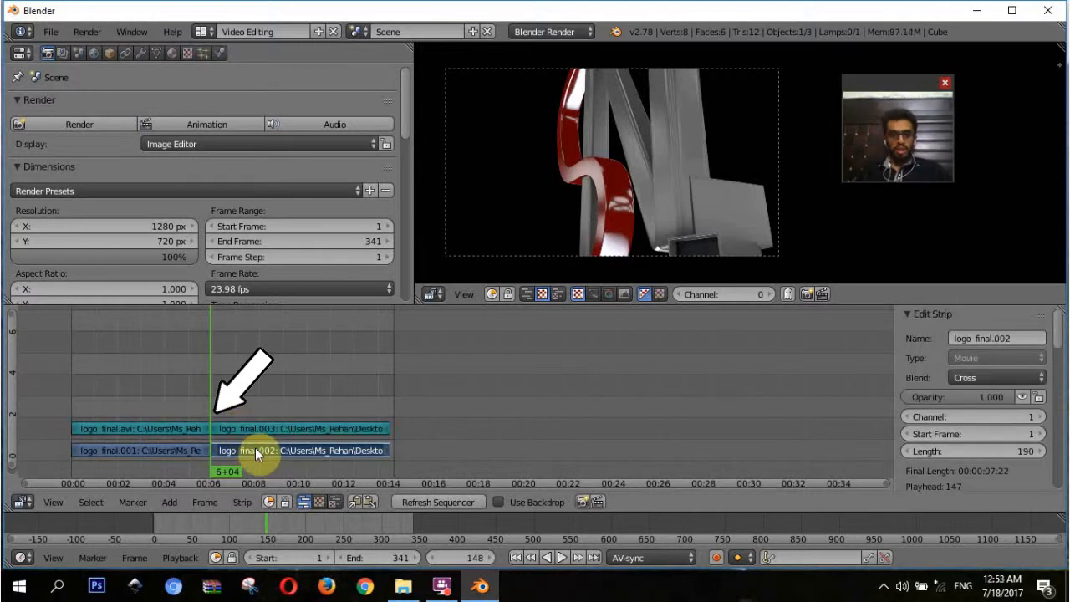
pyautogui.rightClick(263, 429)
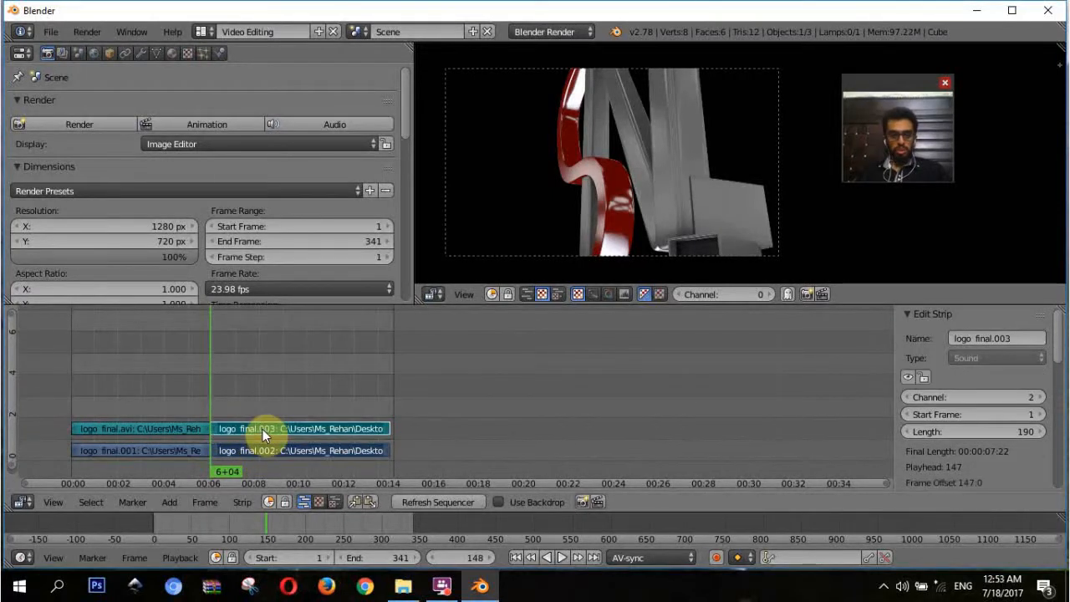
pyautogui.press('g')
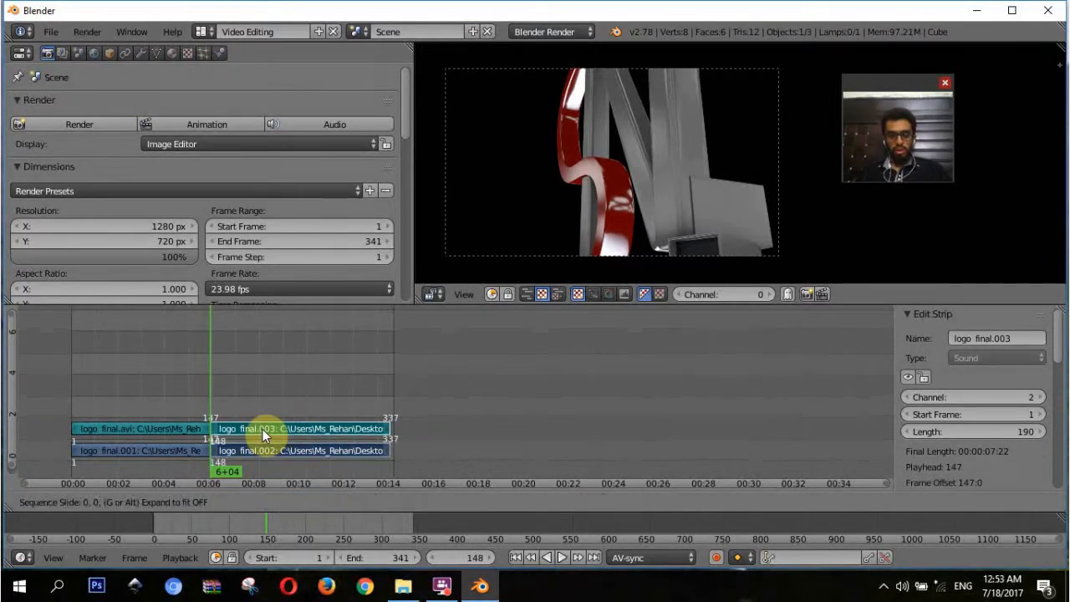
pyautogui.press('y')
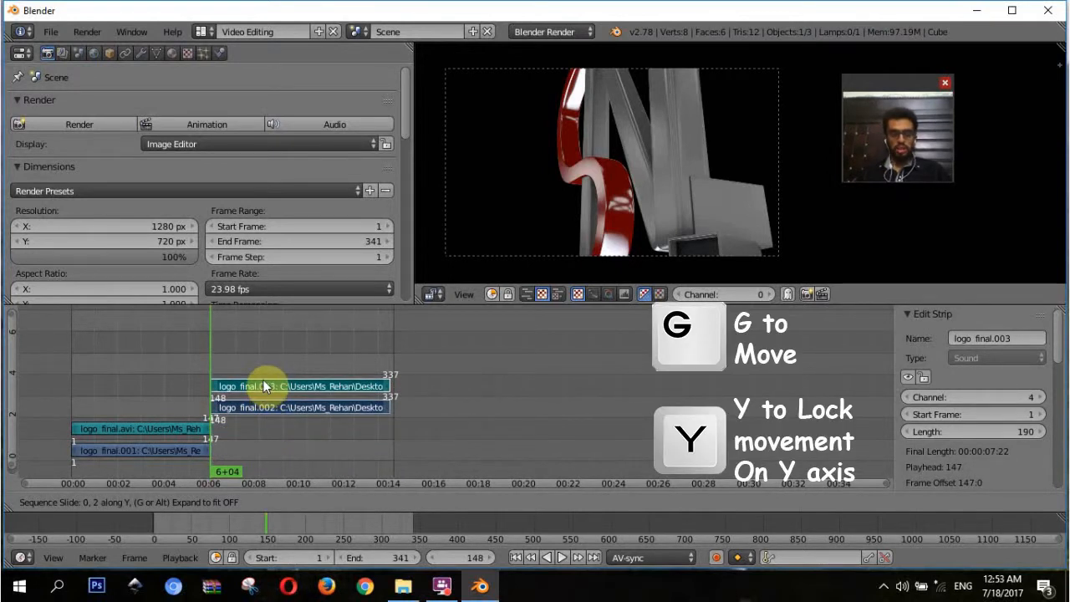
pyautogui.click(263, 380)
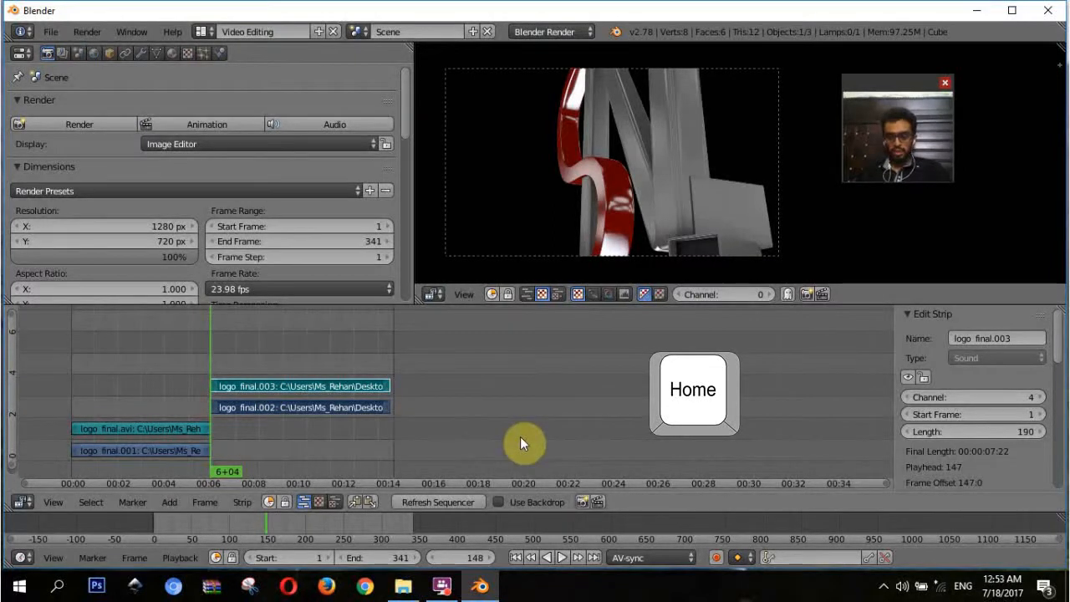
pyautogui.press('Home')
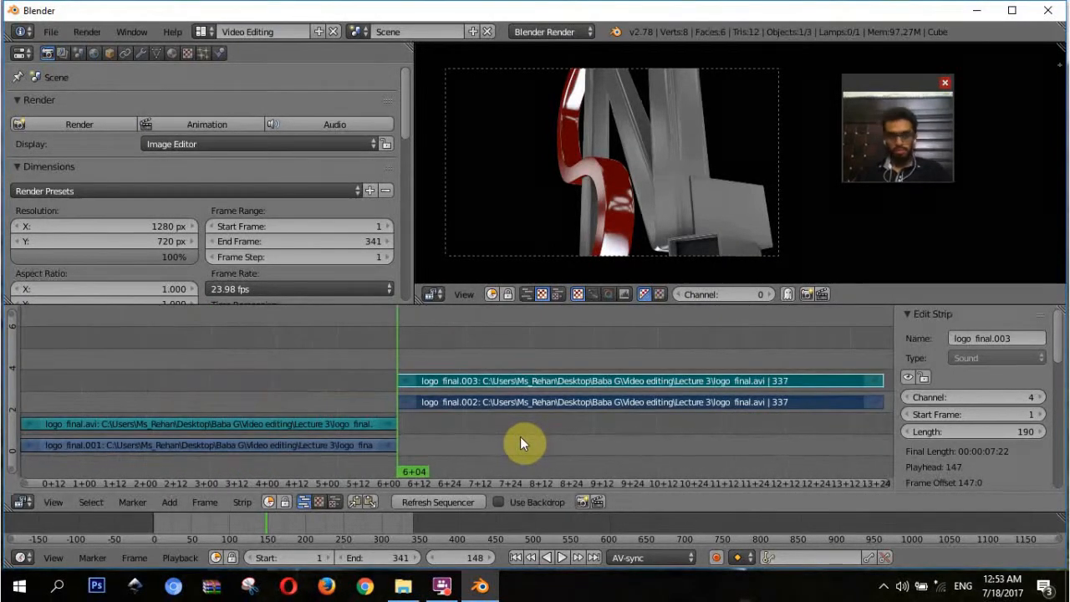
# Try extending the second movie strip's start back to frame 89, and try grabbing the start handles of both second-half strips together.
pyautogui.scroll(-1, 418, 404)
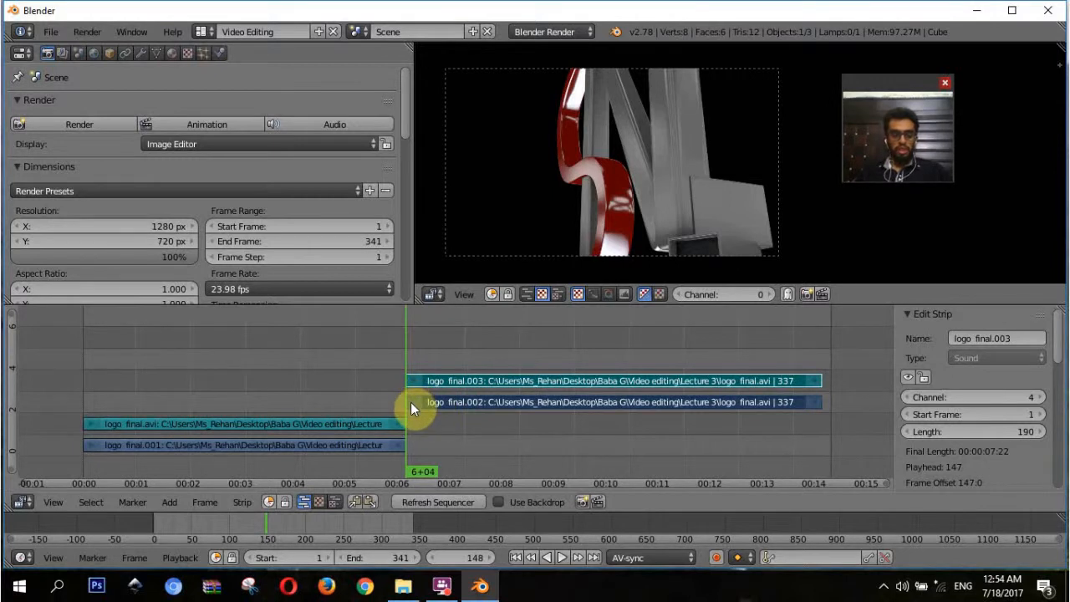
pyautogui.rightClick(410, 402)
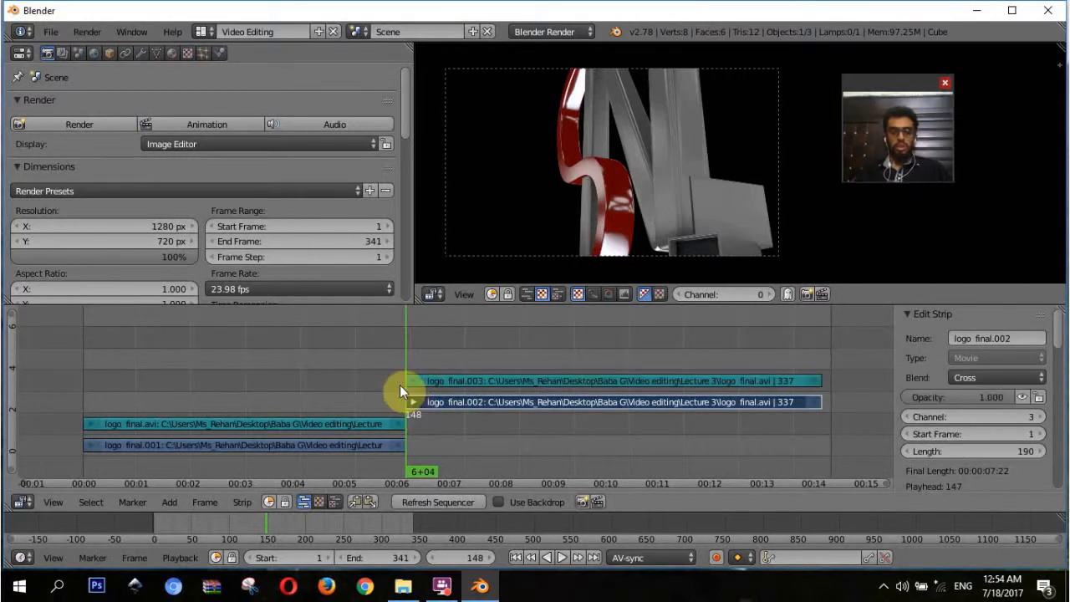
pyautogui.press('g')
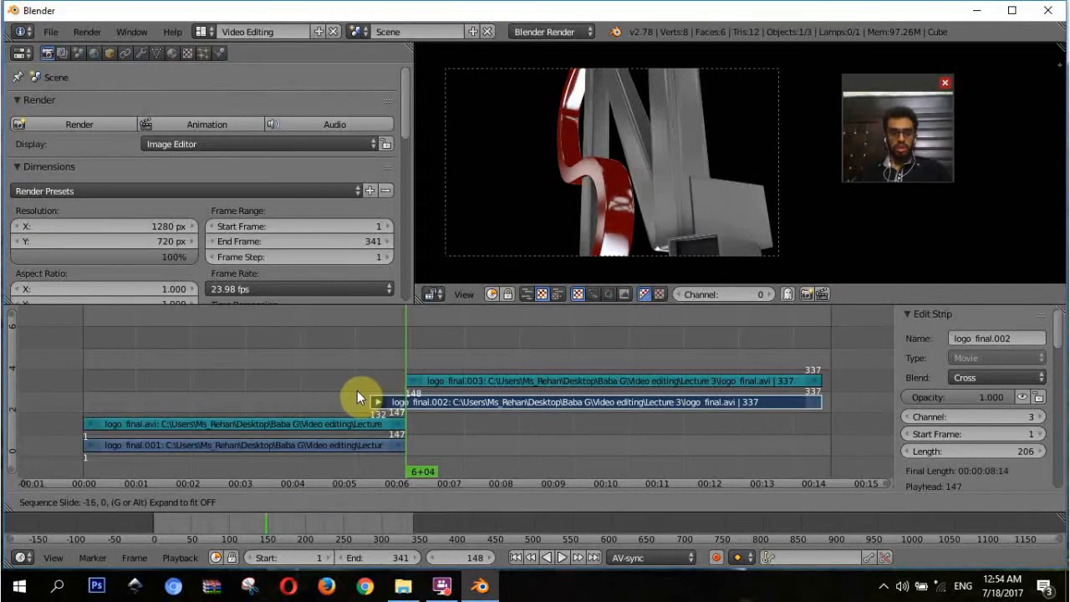
pyautogui.click(271, 383)
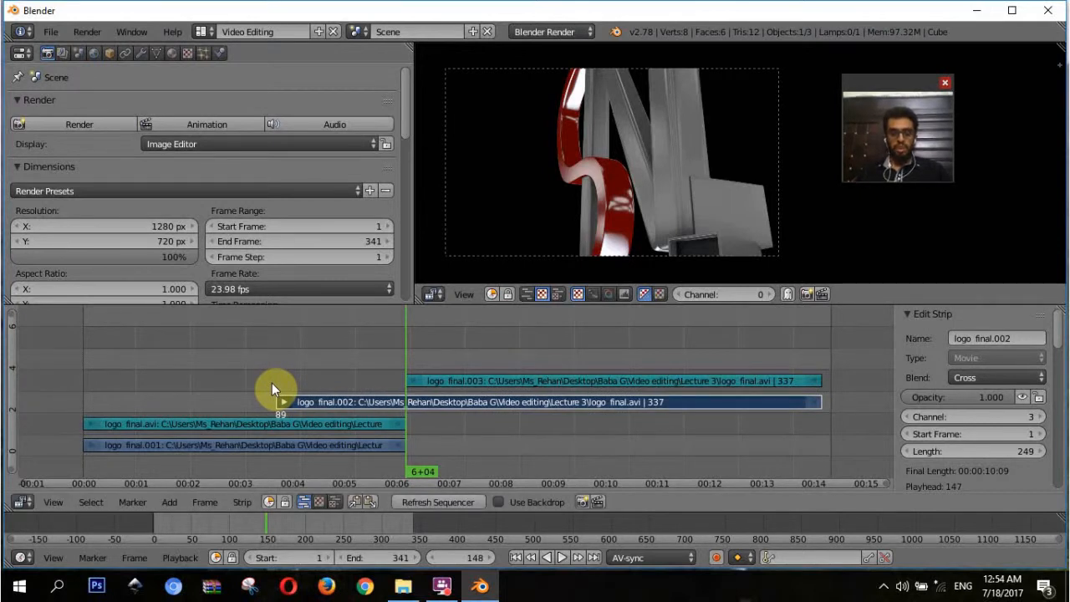
pyautogui.click(417, 383)
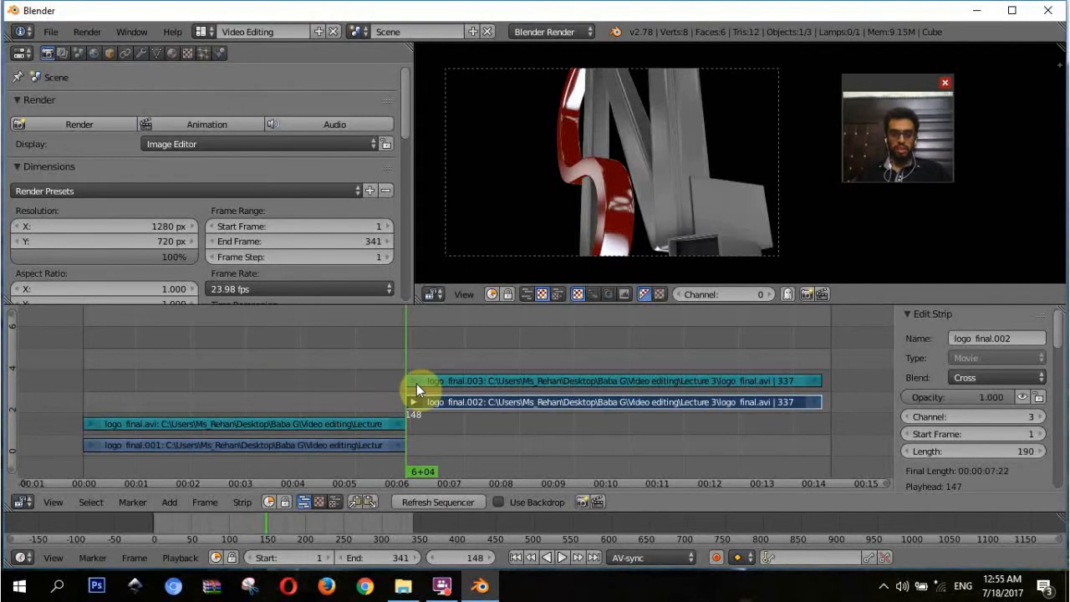
pyautogui.rightClick(416, 384)
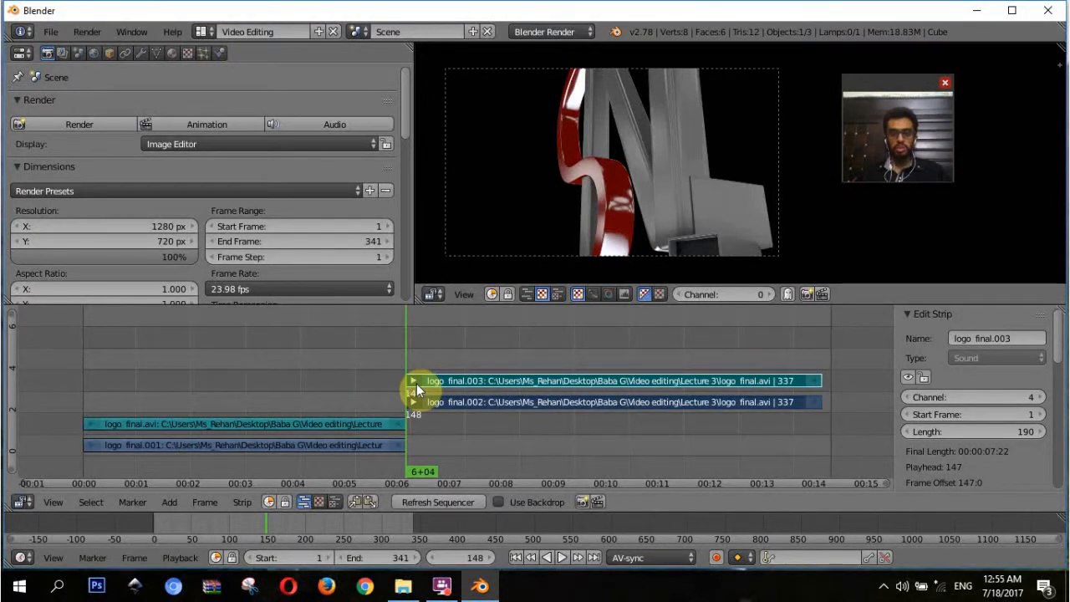
pyautogui.press('g')
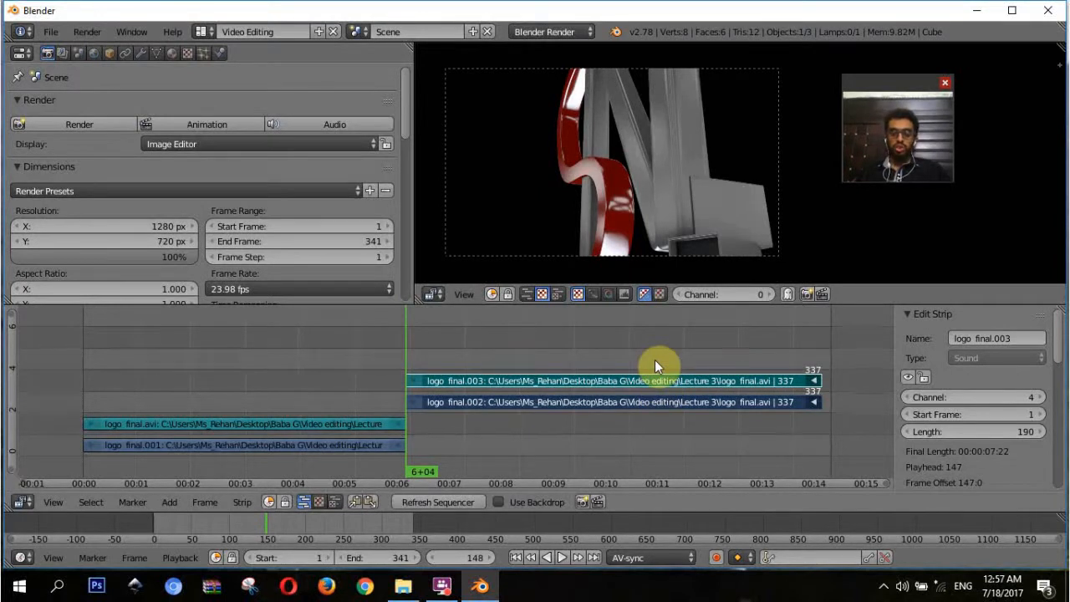
# Place the playhead at 10+10 (frame 250), try snapping the end handles of both second-half strips to it, and undo the snap.
pyautogui.rightClick(629, 402)
pyautogui.rightClick(761, 378)
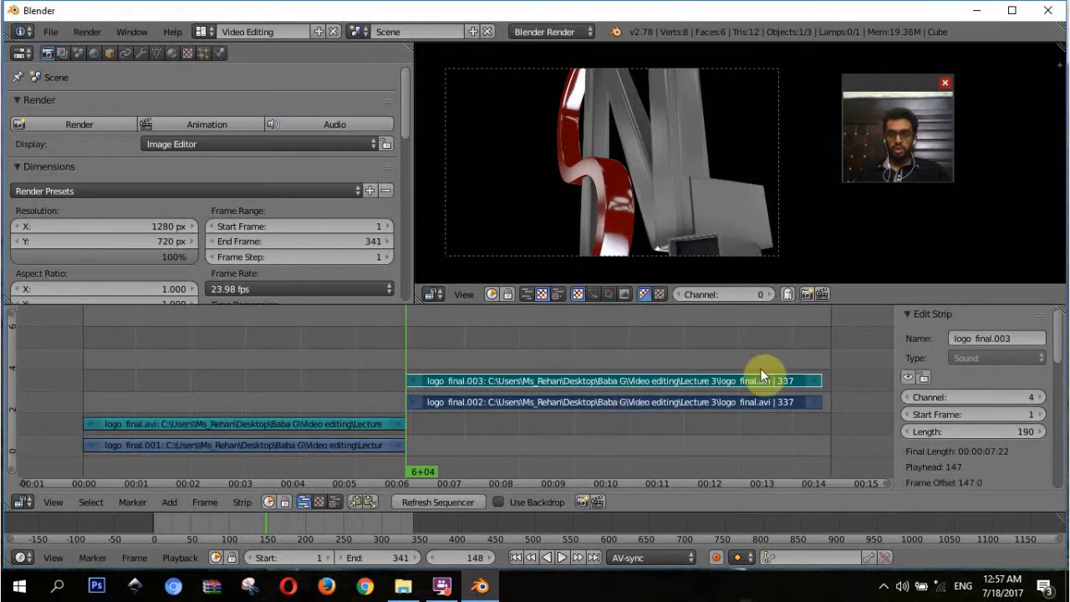
pyautogui.rightClick(815, 380)
pyautogui.keyDown('shift'); pyautogui.rightClick(816, 407); pyautogui.keyUp('shift')
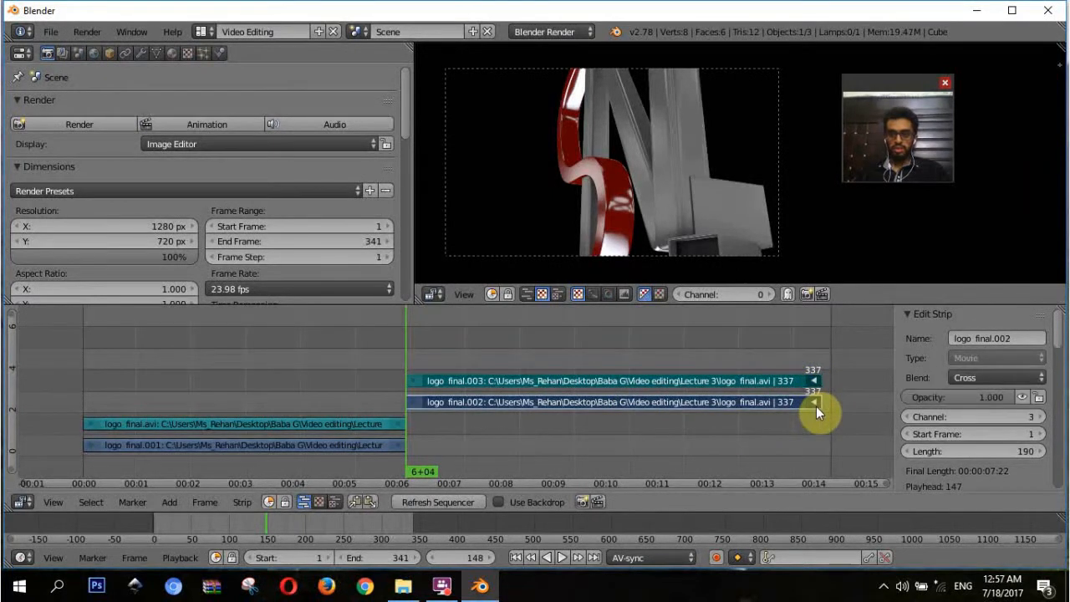
pyautogui.click(629, 351)
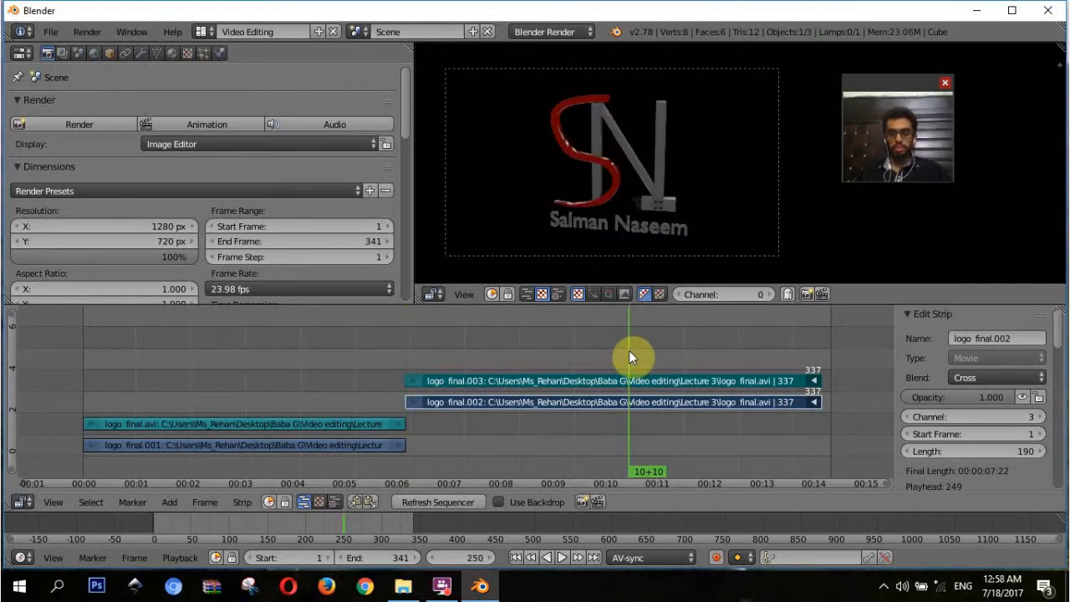
pyautogui.hotkey('shift', 's')
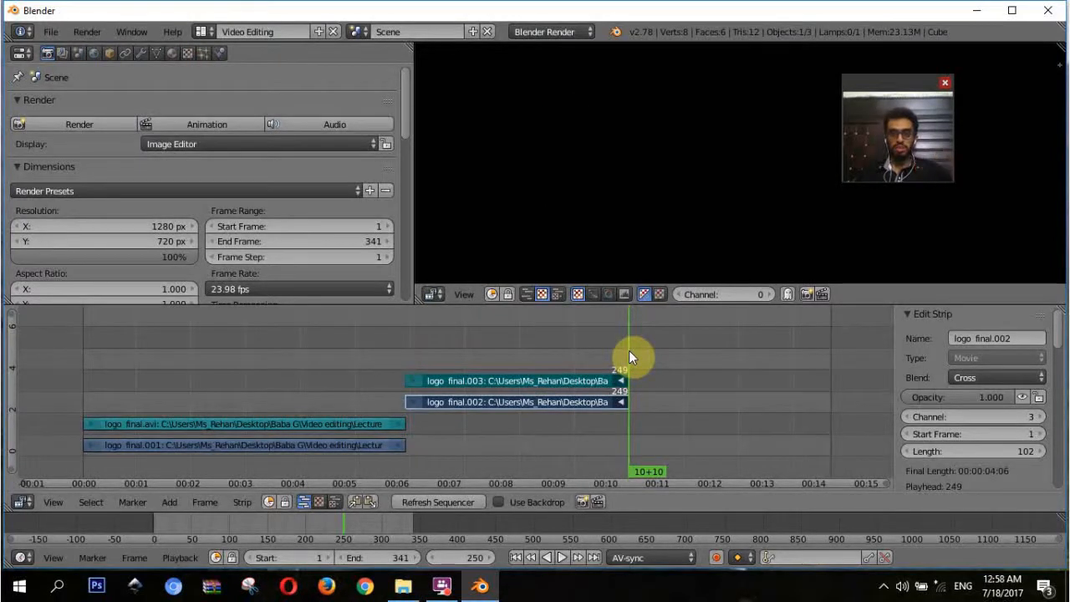
pyautogui.hotkey('ctrl', 'z')
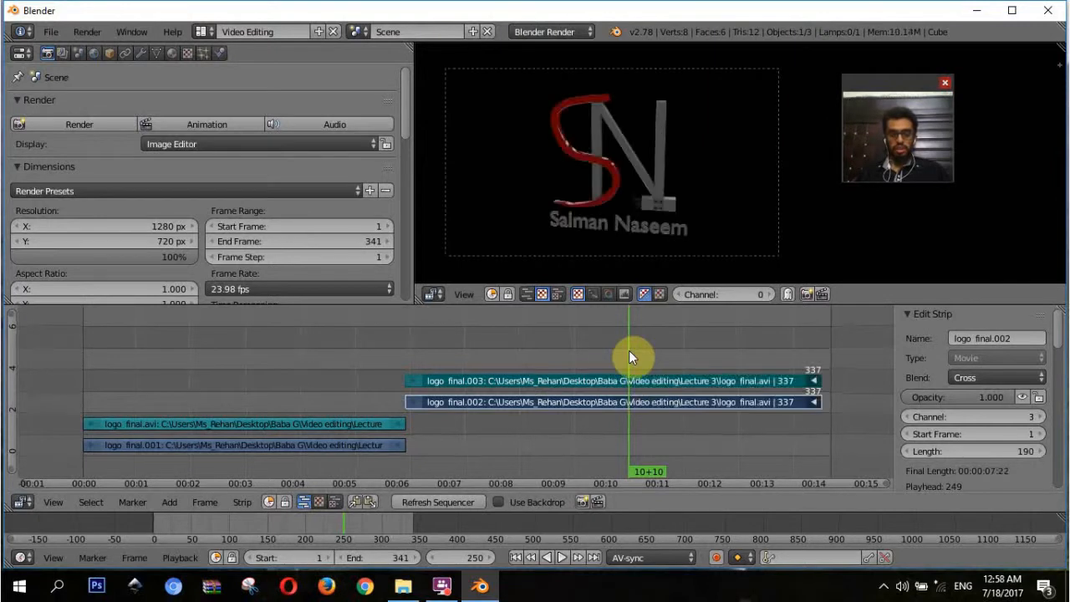
# Hard-cut the second-half movie and sound strips at 10+10.
pyautogui.rightClick(591, 403)
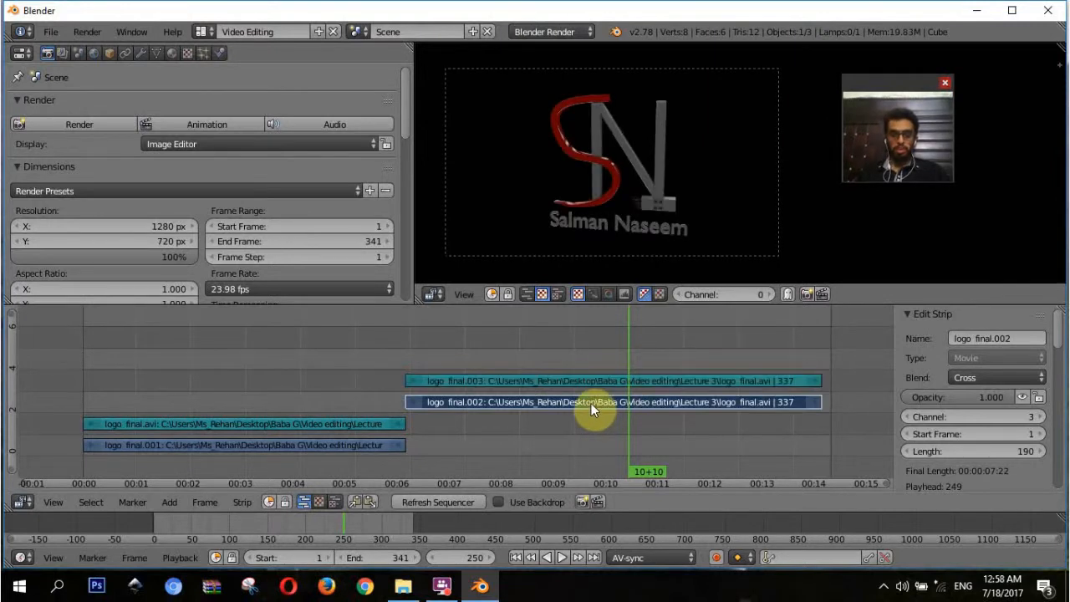
pyautogui.rightClick(592, 385)
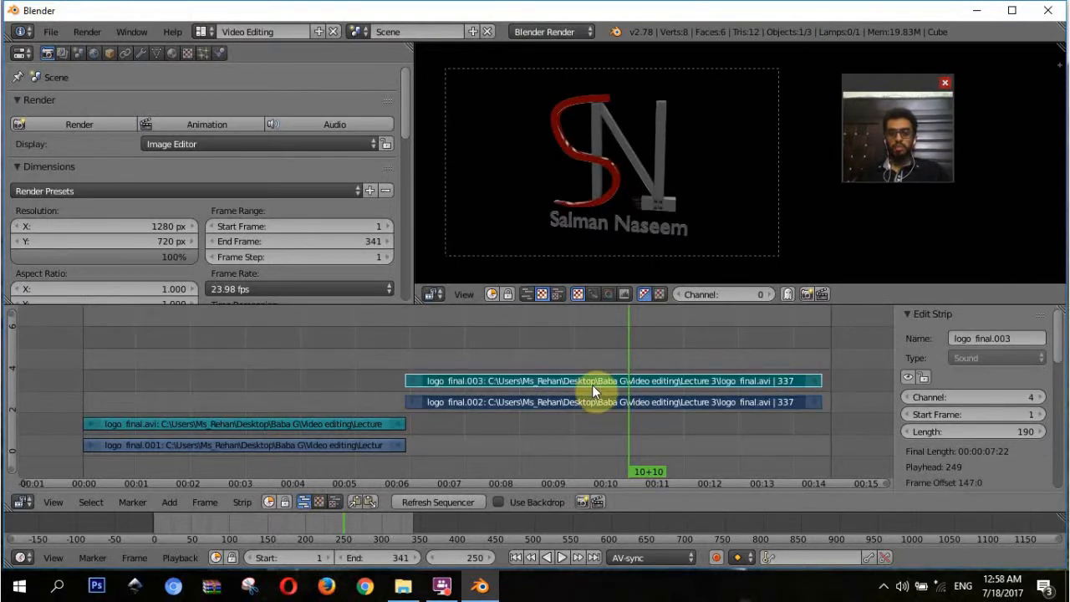
pyautogui.rightClick(672, 403)
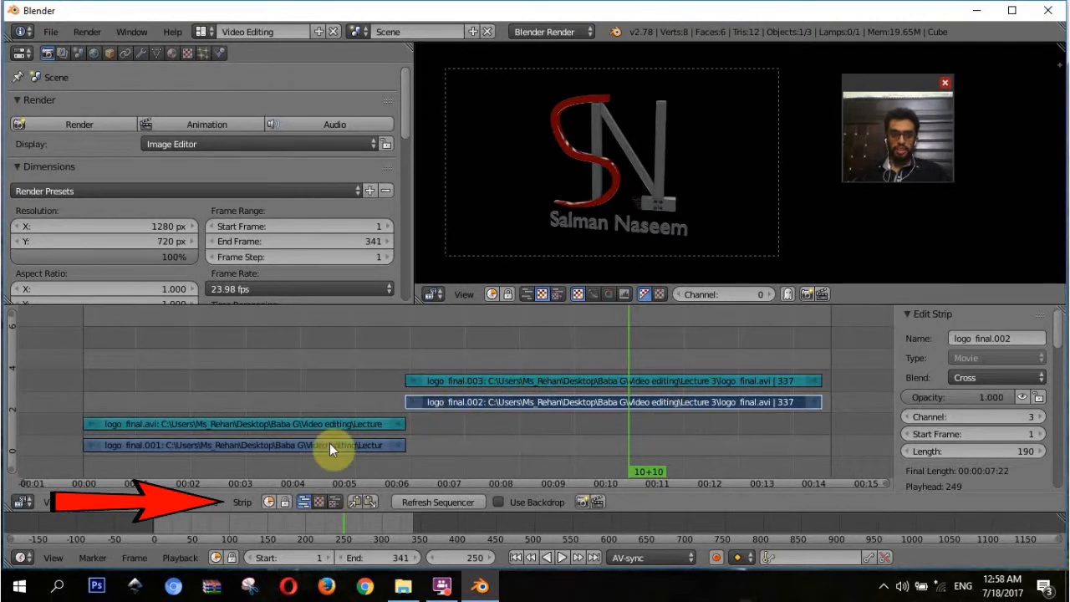
pyautogui.click(240, 503)
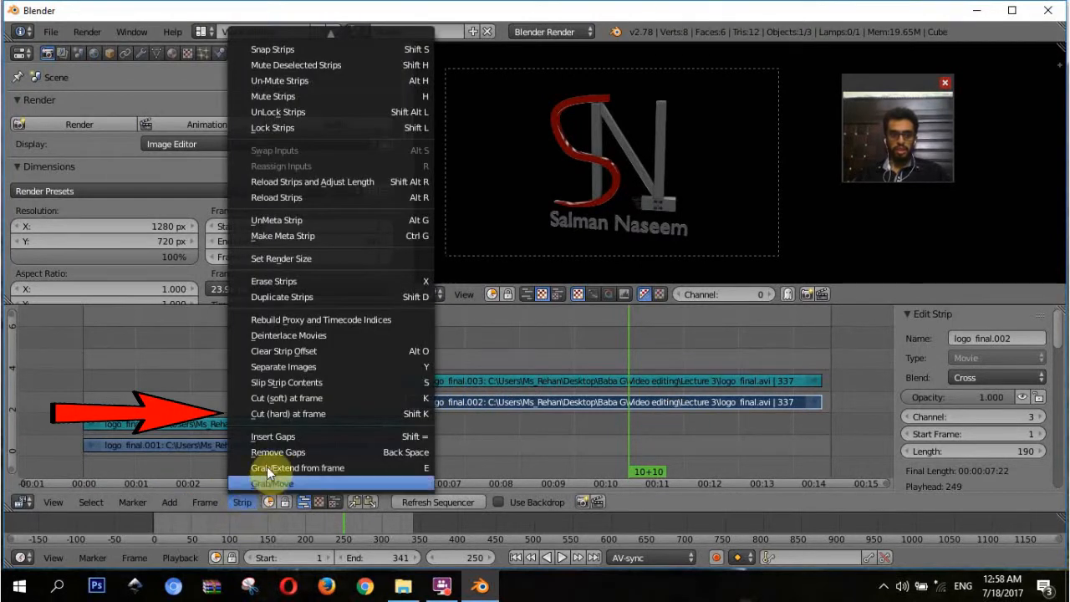
pyautogui.click(303, 413)
pyautogui.rightClick(642, 381)
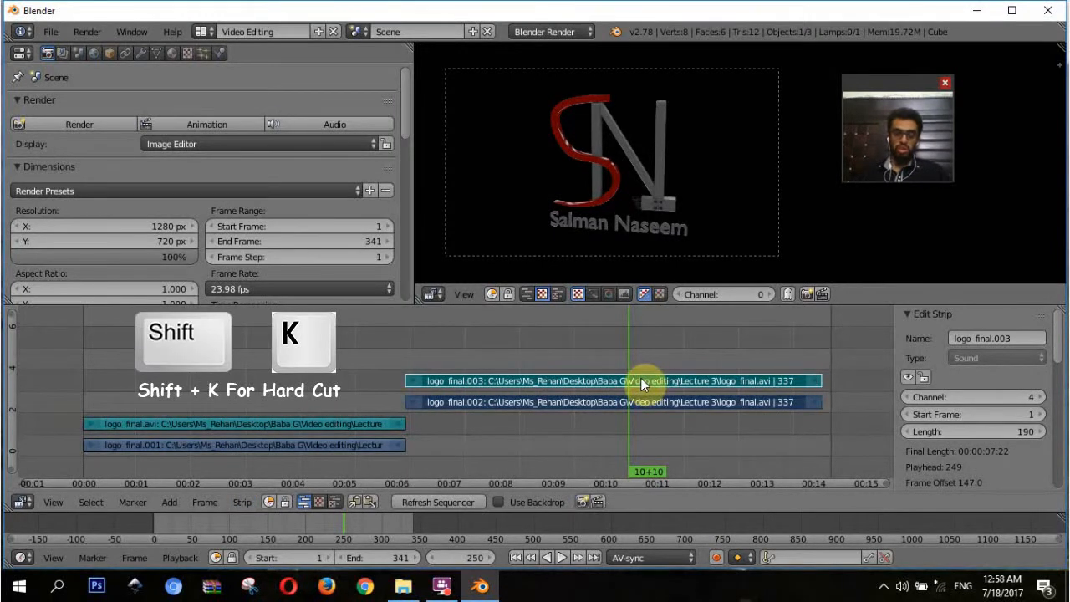
pyautogui.hotkey('shift', 'k')
# Erase the movie and sound pieces that follow the hard cut.
pyautogui.rightClick(709, 402)
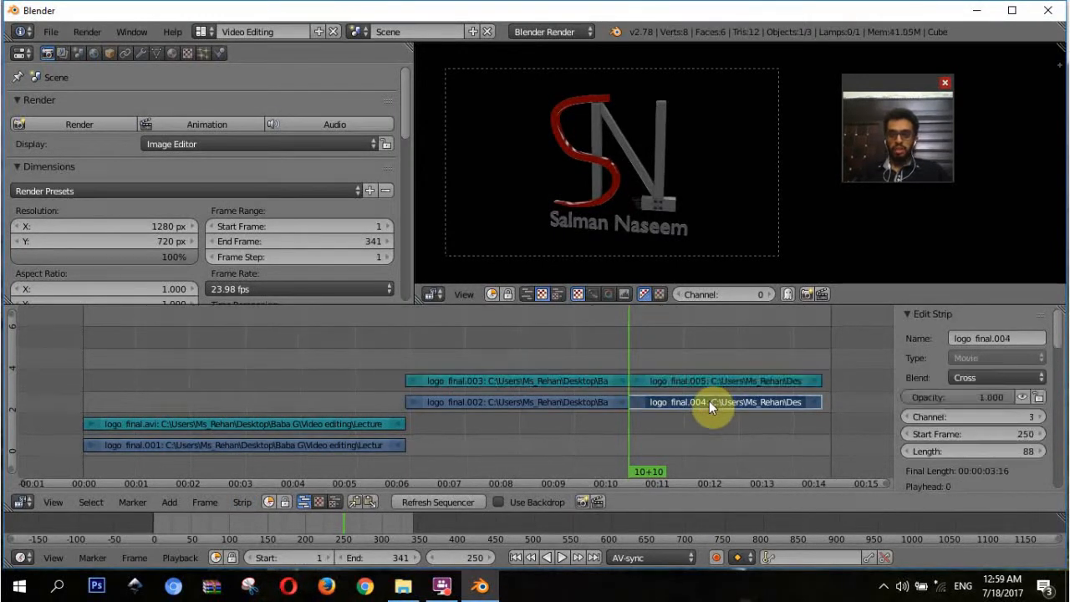
pyautogui.rightClick(734, 397)
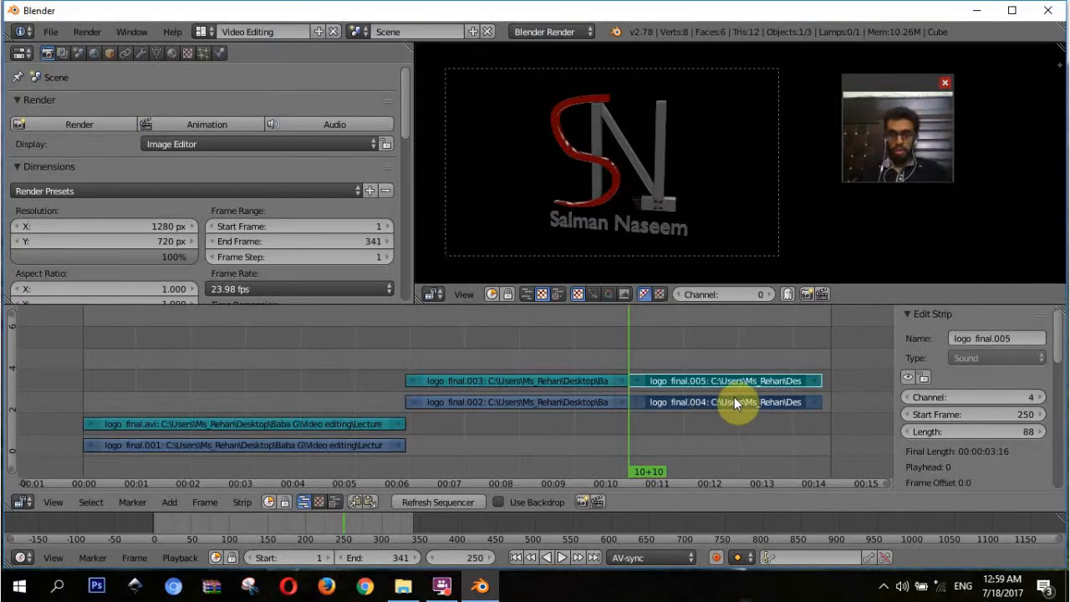
pyautogui.press('x')
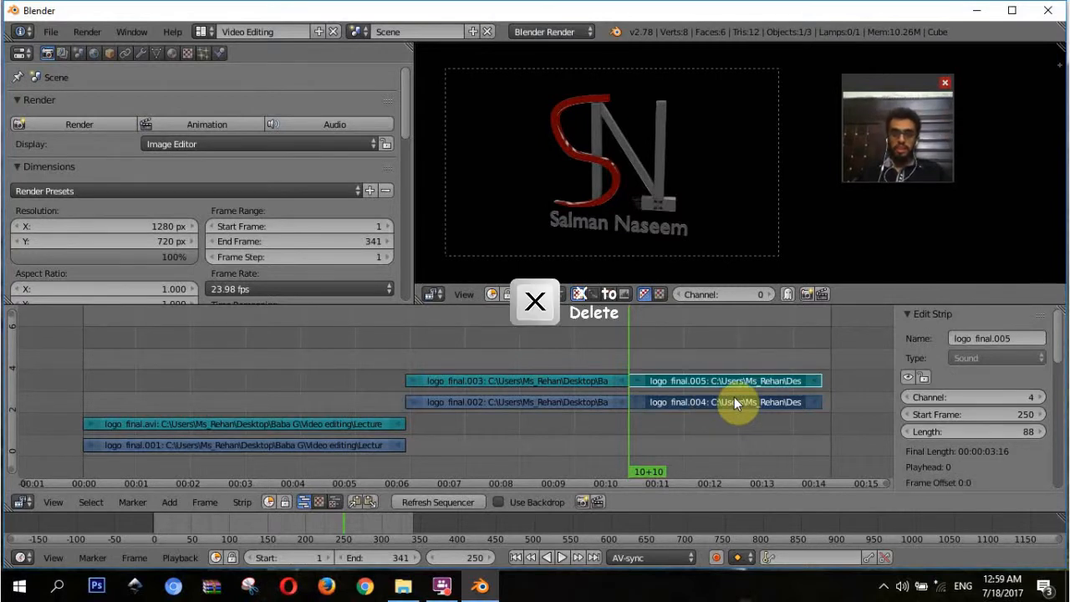
pyautogui.press('x')
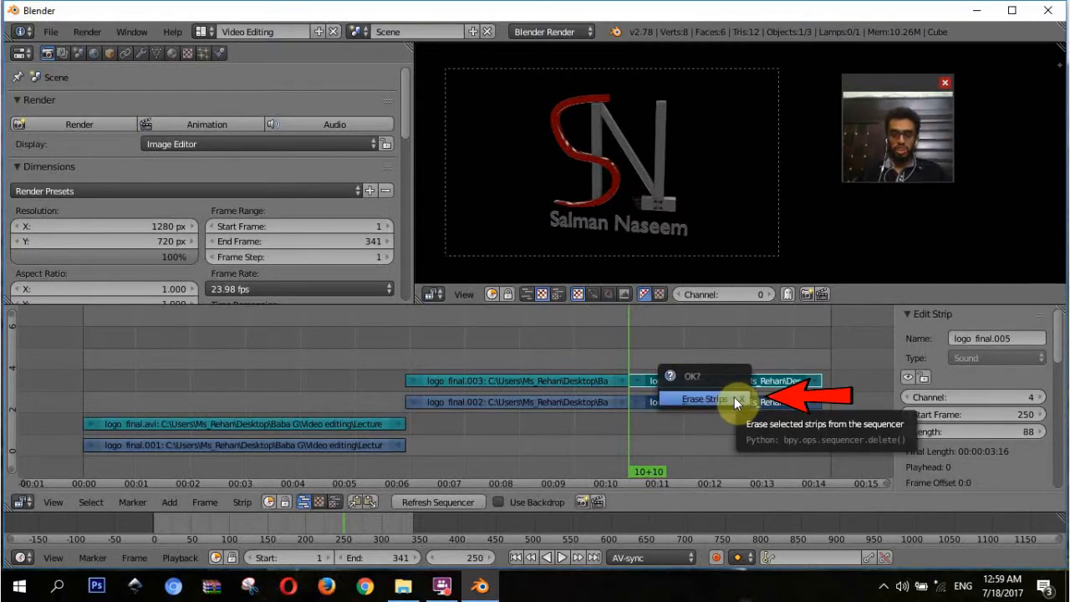
pyautogui.click(734, 397)
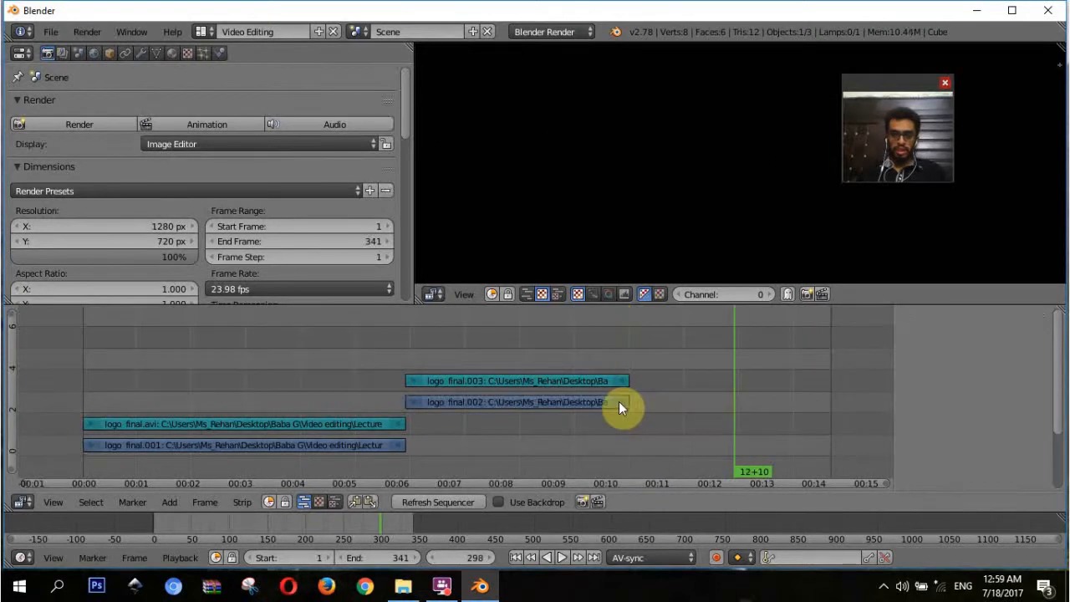
# Extend the end of the channel 3 movie strip past the hard cut to frame 297, and play back across the extended part.
pyautogui.rightClick(619, 401)
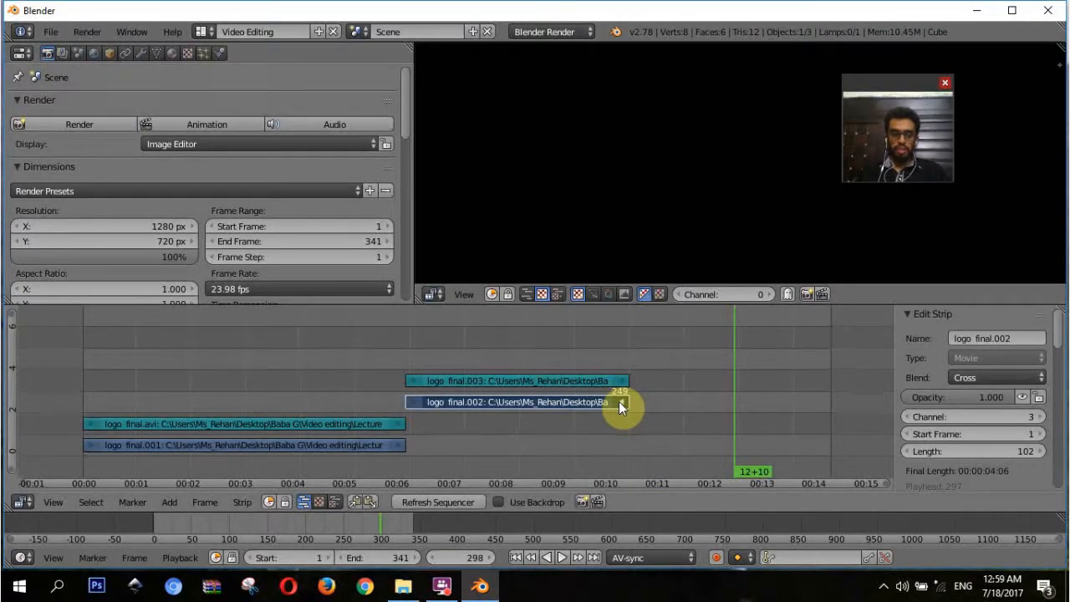
pyautogui.press('g')
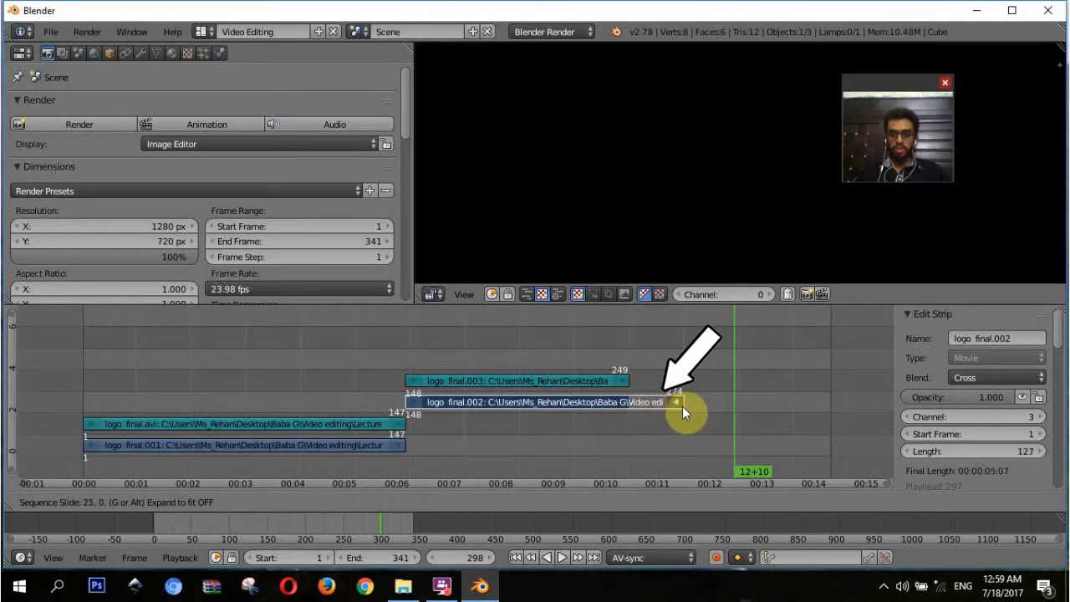
pyautogui.click(715, 408)
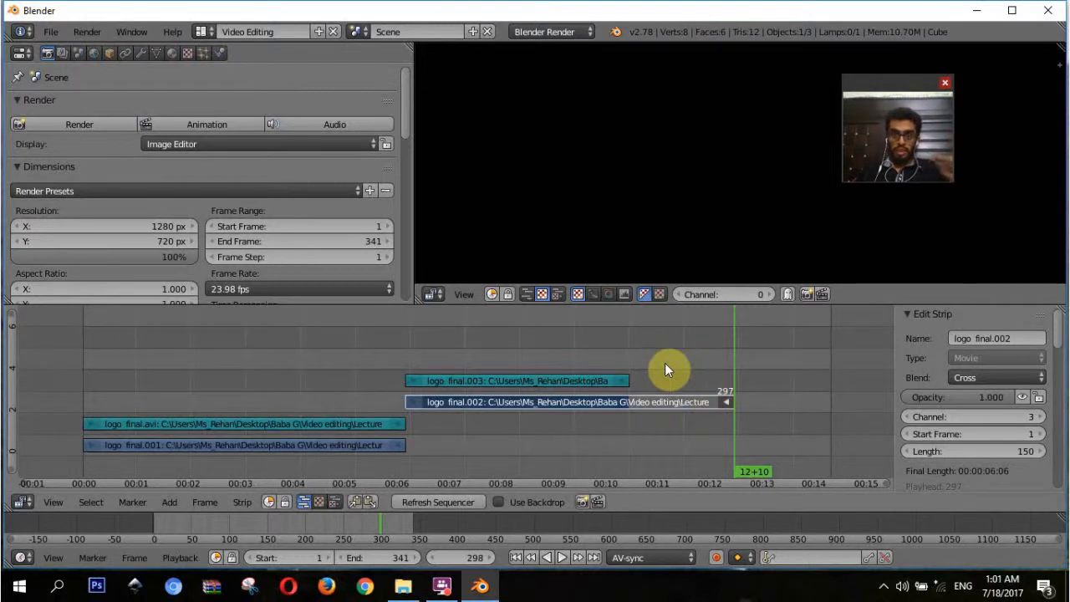
pyautogui.click(575, 368)
pyautogui.hotkey('alt', 'a')
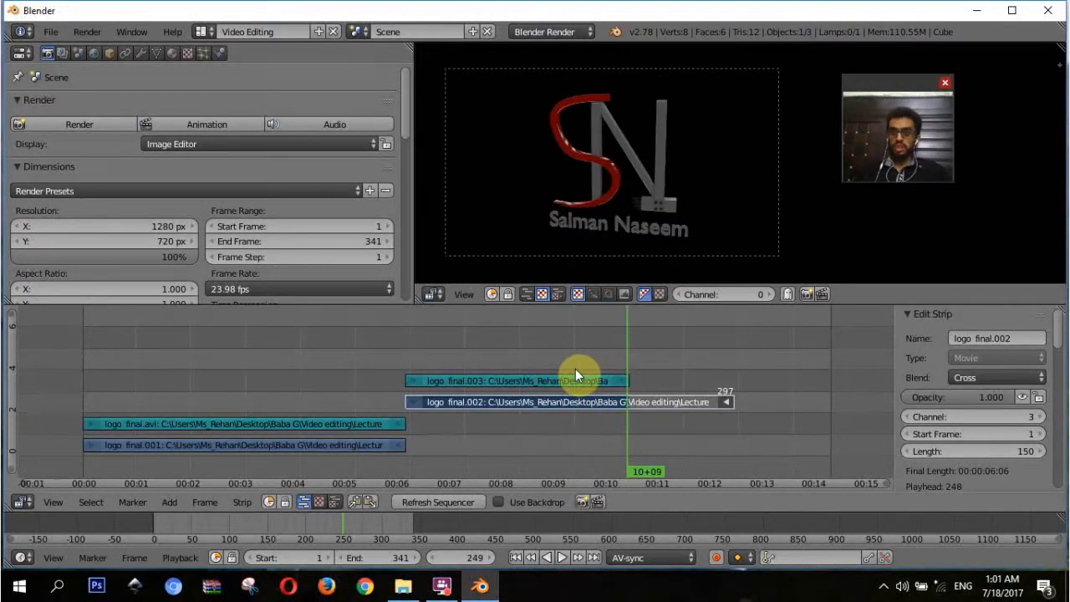
# Snap the extended movie strip's end back to frame 250, and move both second-half strips to start at frame 216 on channels 2 and 3.
pyautogui.press('Right')
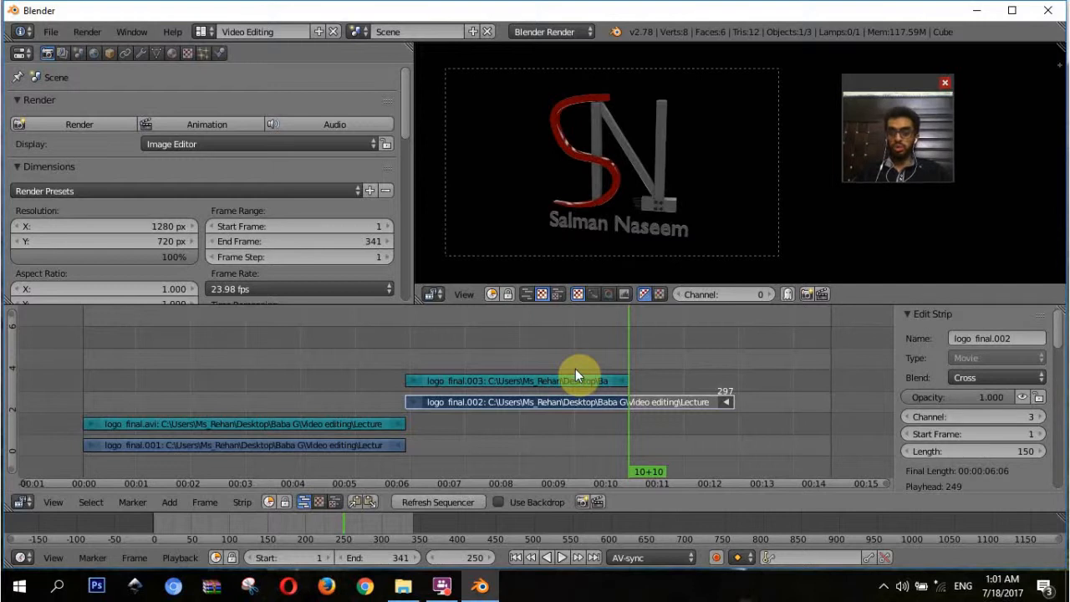
pyautogui.hotkey('shift', 's')
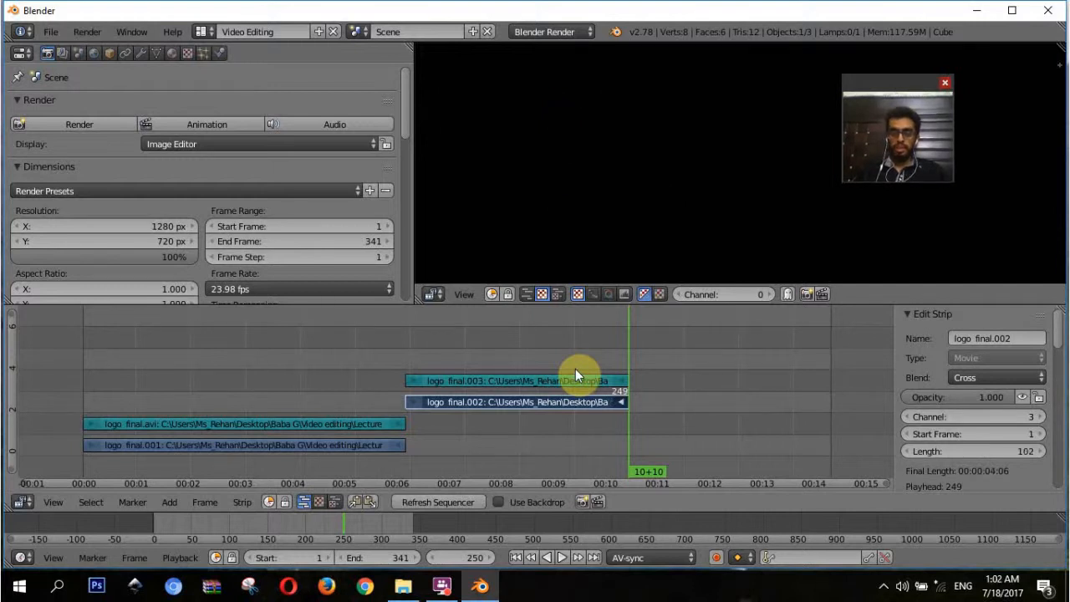
pyautogui.rightClick(535, 401)
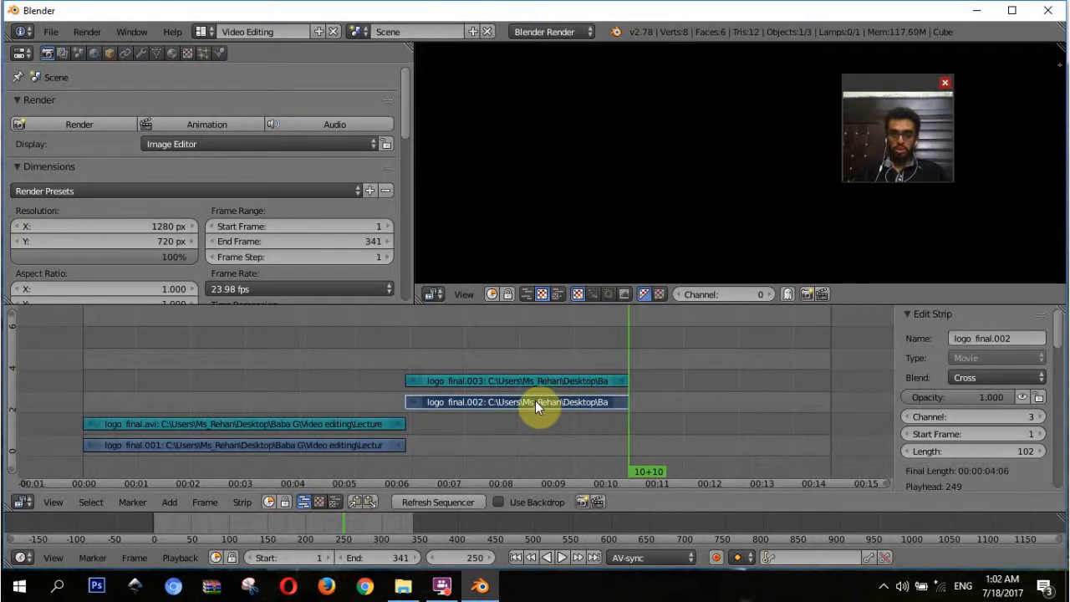
pyautogui.keyDown('shift'); pyautogui.rightClick(533, 376); pyautogui.keyUp('shift')
pyautogui.press('g')
pyautogui.click(683, 394)
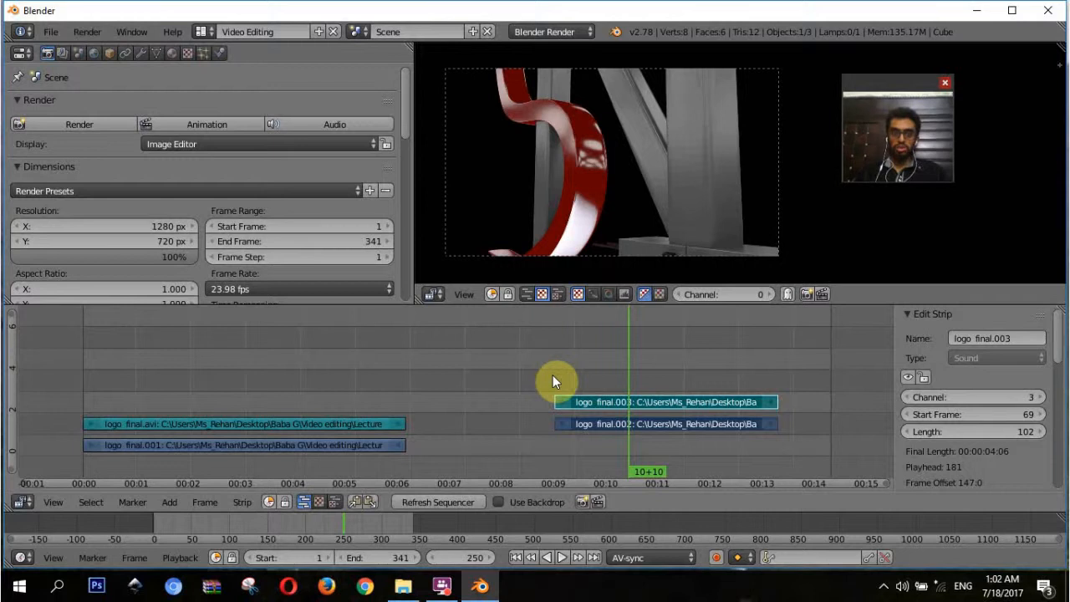
# Extend the start handles of both moved movie and sound strips back to frame 154.
pyautogui.rightClick(560, 420)
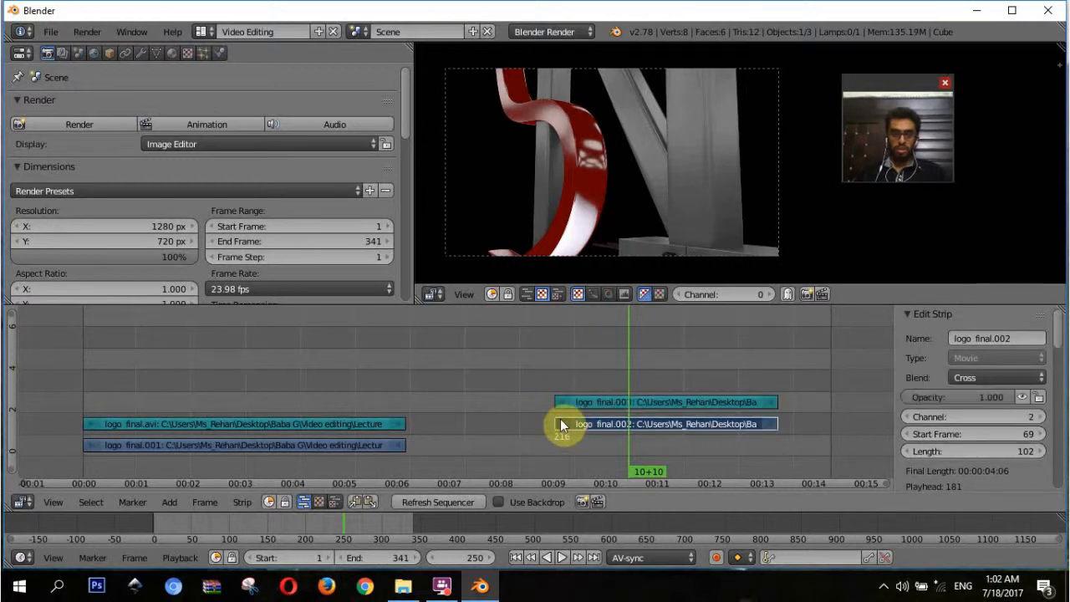
pyautogui.keyDown('shift'); pyautogui.rightClick(564, 409); pyautogui.keyUp('shift')
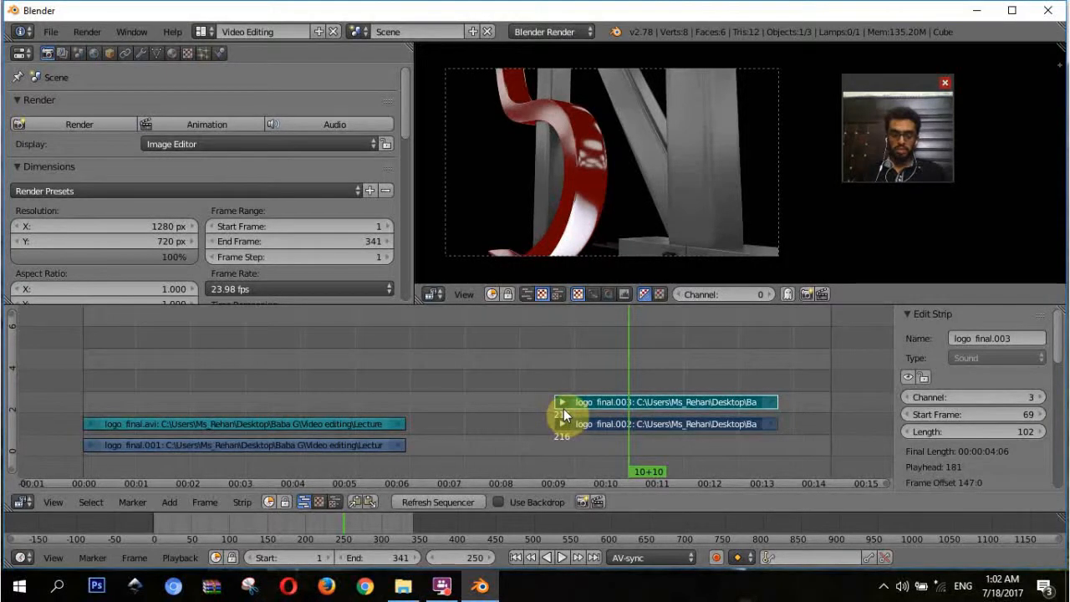
pyautogui.press('g')
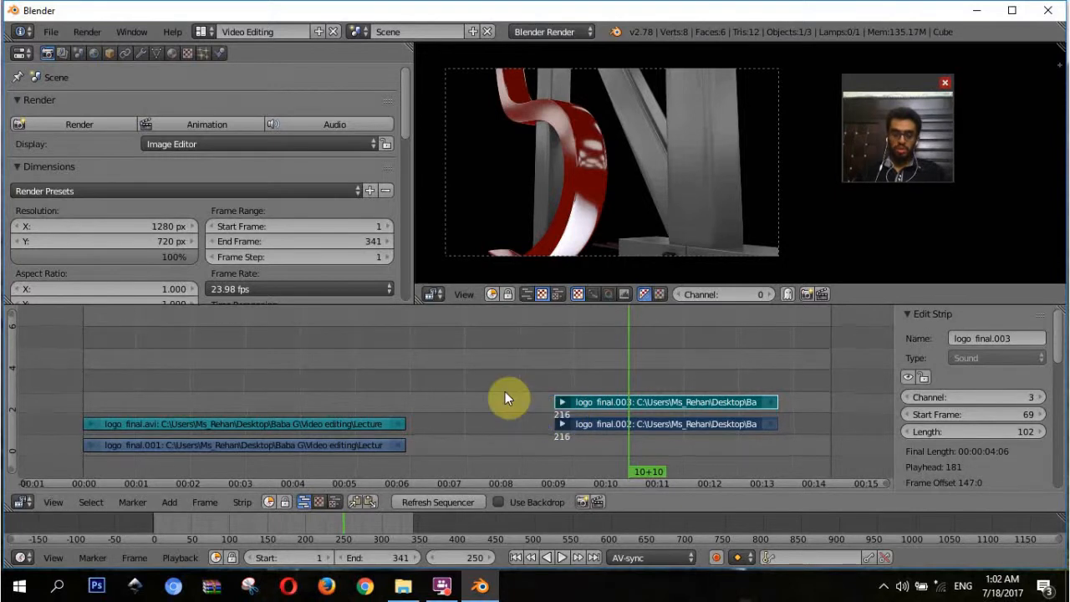
pyautogui.click(387, 399)
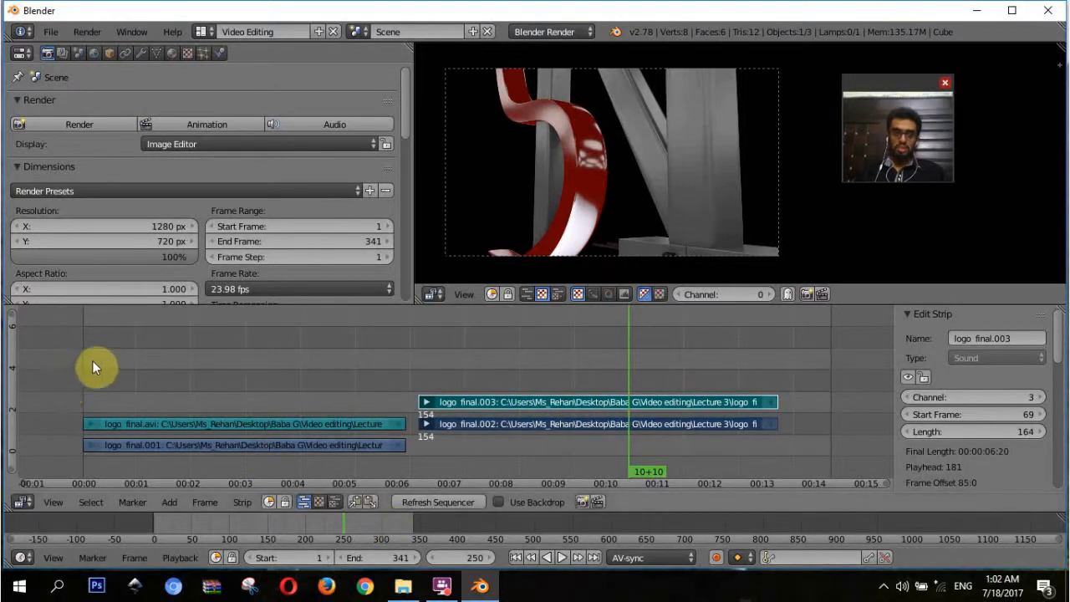
# Play the sequence from its first frame into the extended strips, and place the playhead past their end at 13+14 (frame 326).
pyautogui.hotkey('shift', 'Left')
pyautogui.hotkey('alt', 'a')
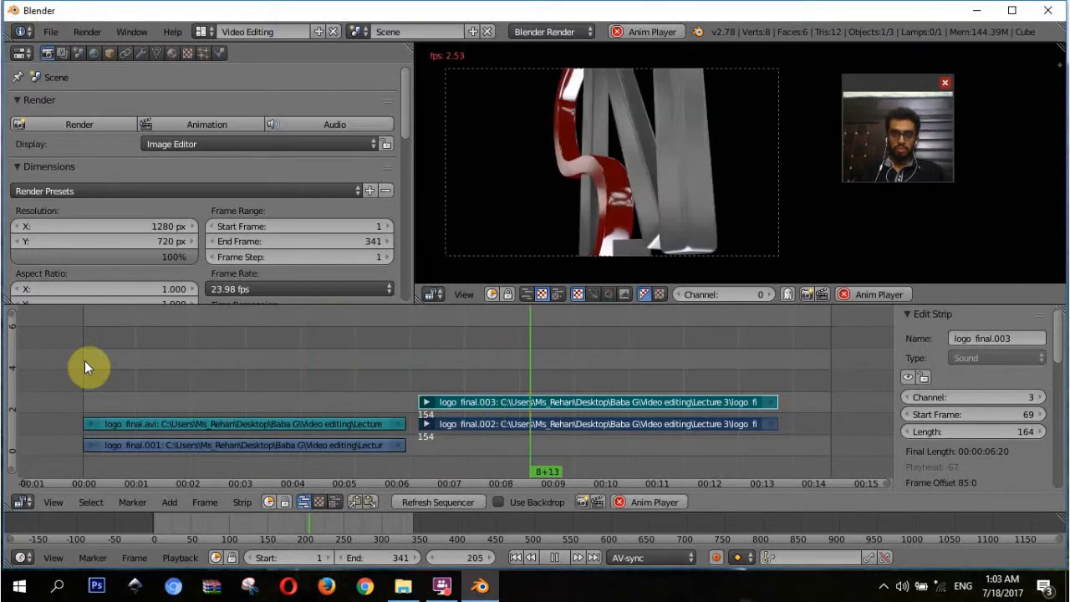
pyautogui.click(796, 358)
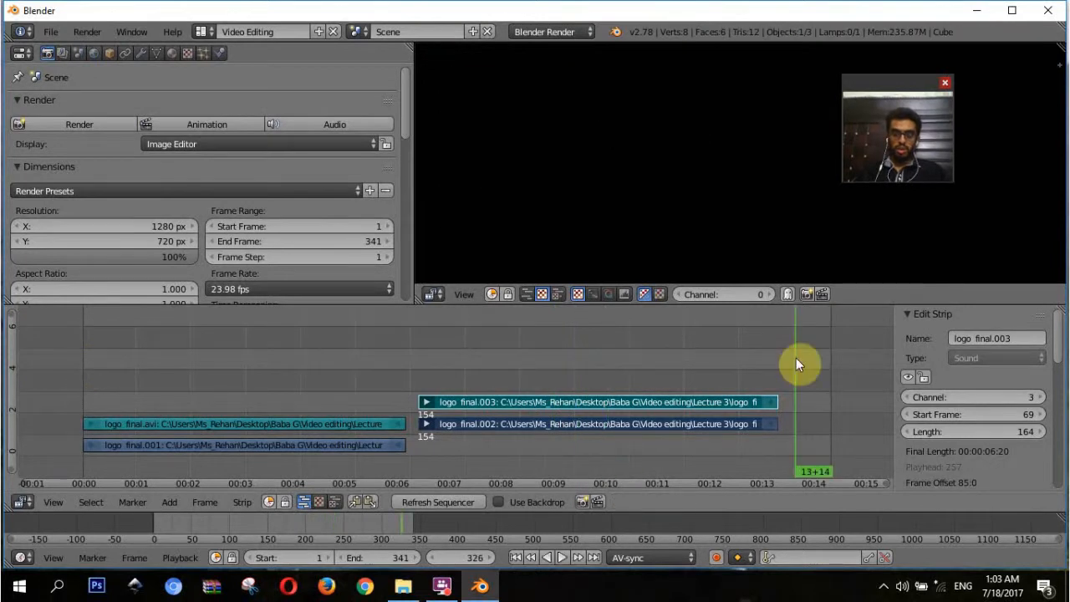